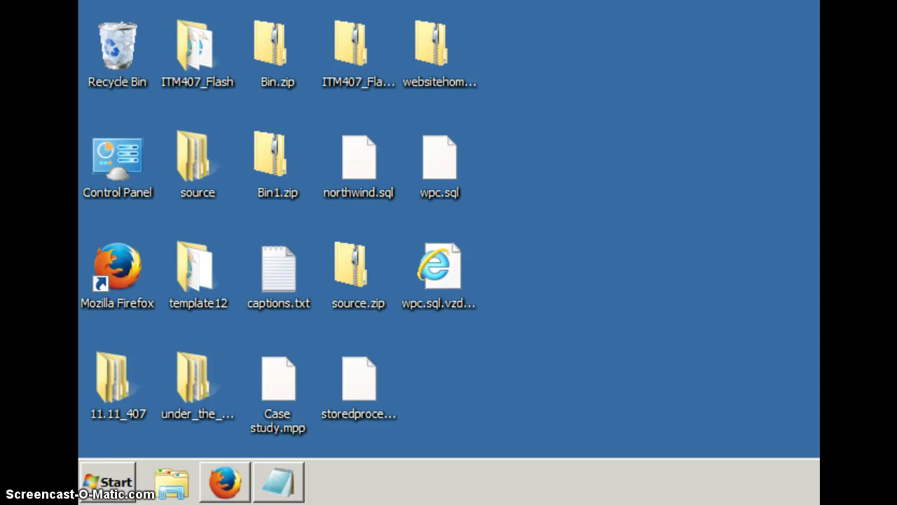
- Search the Start menu for 'word' and launch Word 2013 with a blank document
{"action": "left_click", "coordinate": [104, 494]}
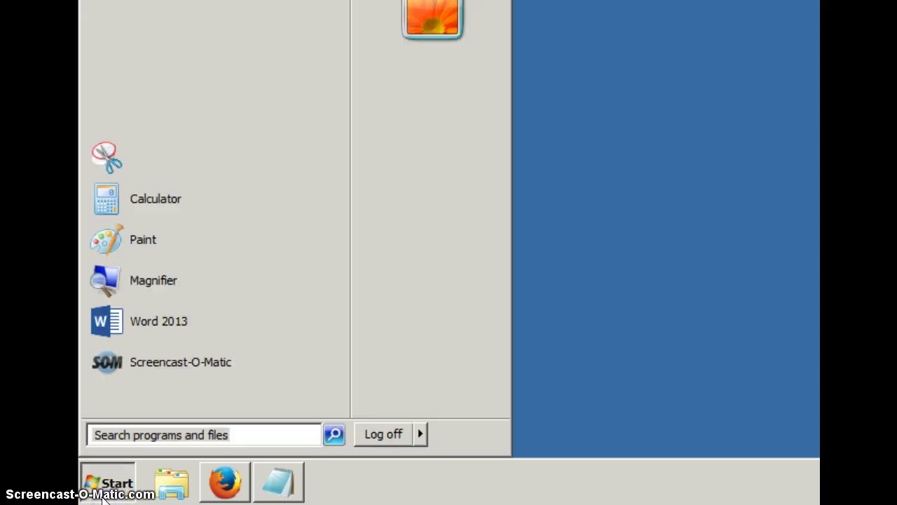
{"action": "type", "text": "word"}
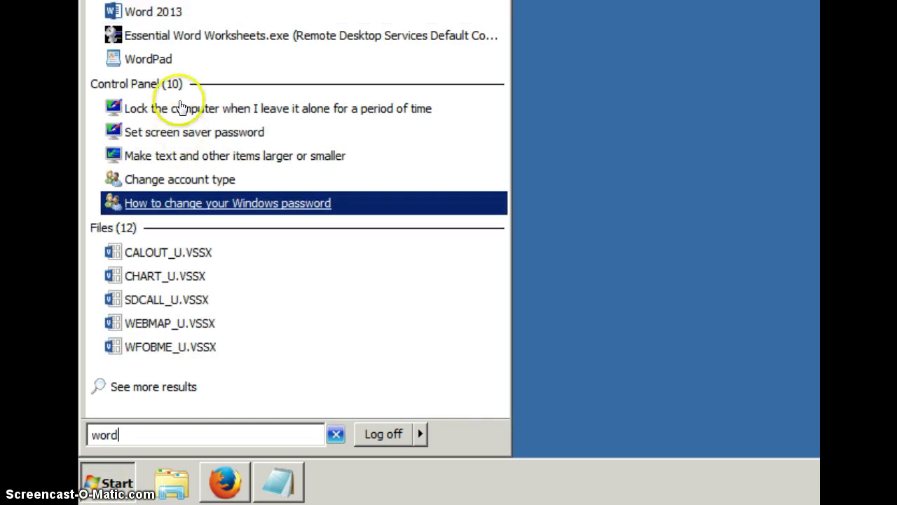
{"action": "left_click", "coordinate": [199, 14]}
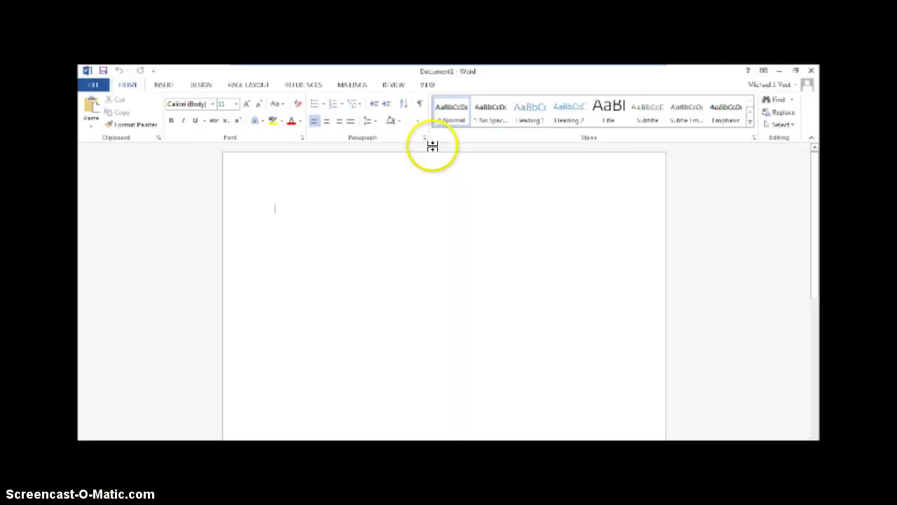
- Open View Macros from the VIEW tab and enter 'signature' as the new macro name
{"action": "left_click", "coordinate": [427, 84]}
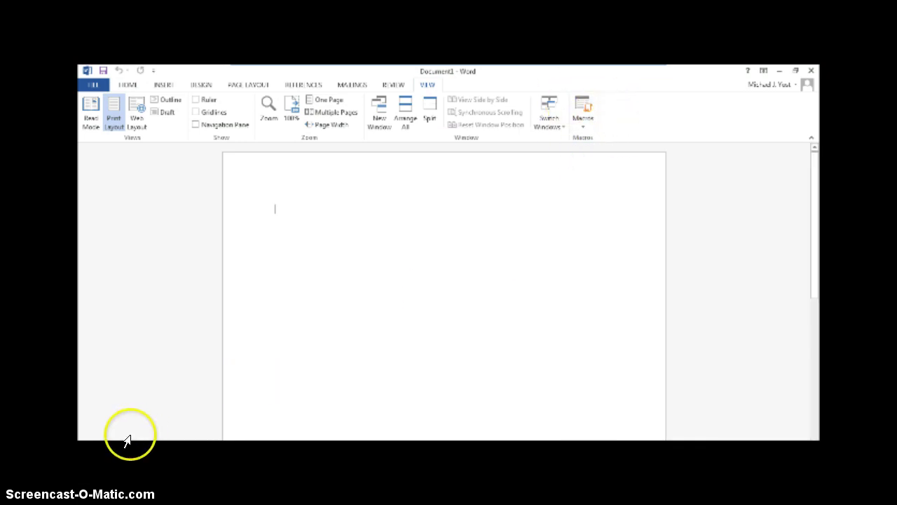
{"action": "left_click", "coordinate": [584, 124]}
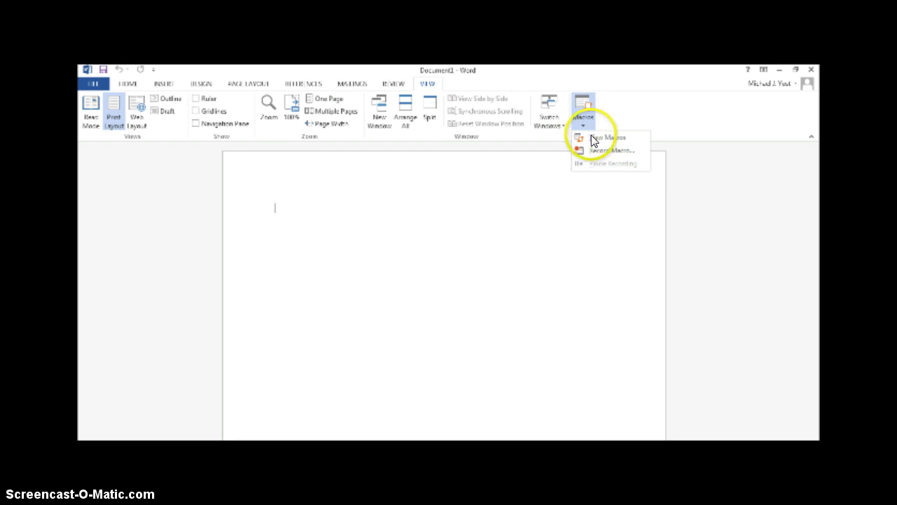
{"action": "left_click", "coordinate": [593, 137]}
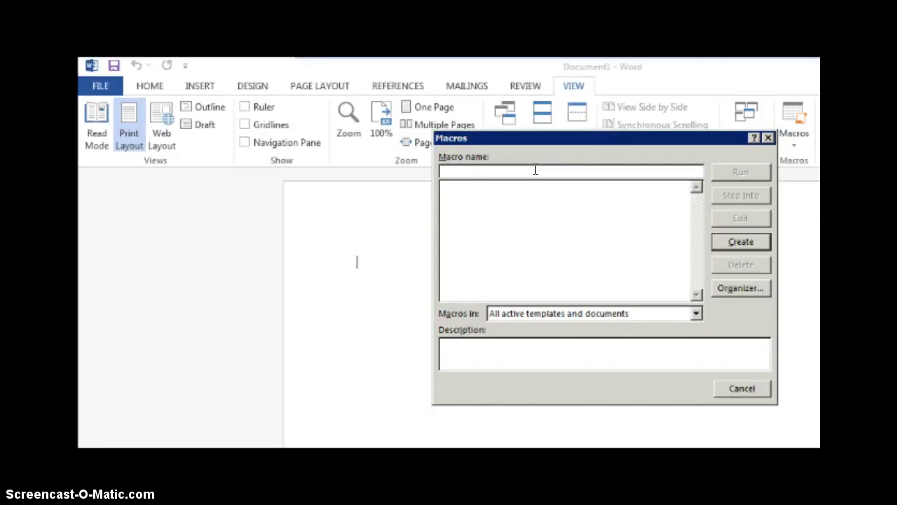
{"action": "left_click", "coordinate": [535, 170]}
{"action": "type", "text": "signature"}
- Create the signature macro, paste AddPicture code over its comments, select the path, and open Downloads
{"action": "left_click", "coordinate": [740, 242]}
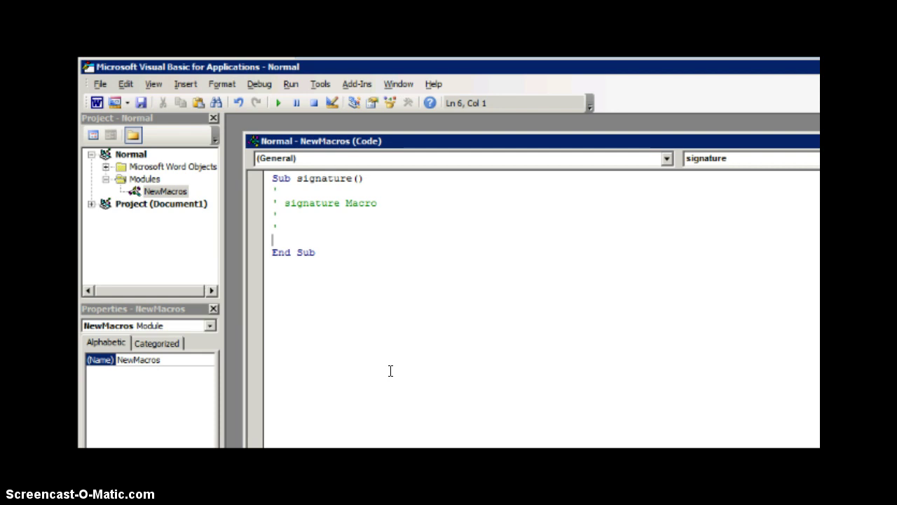
{"action": "left_click", "coordinate": [268, 214]}
{"action": "left_click_drag", "start_coordinate": [268, 215], "coordinate": [270, 184]}
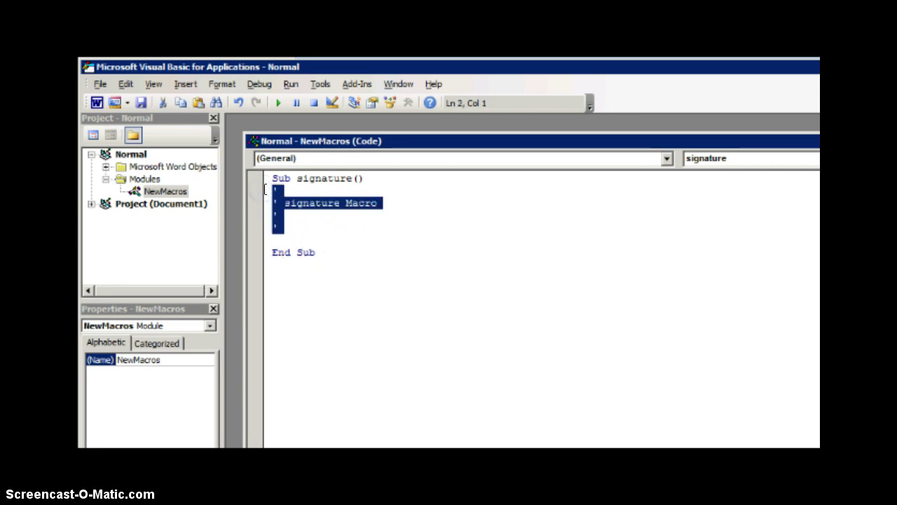
{"action": "key", "text": "ctrl+v"}
{"action": "left_click_drag", "start_coordinate": [394, 253], "coordinate": [734, 252]}
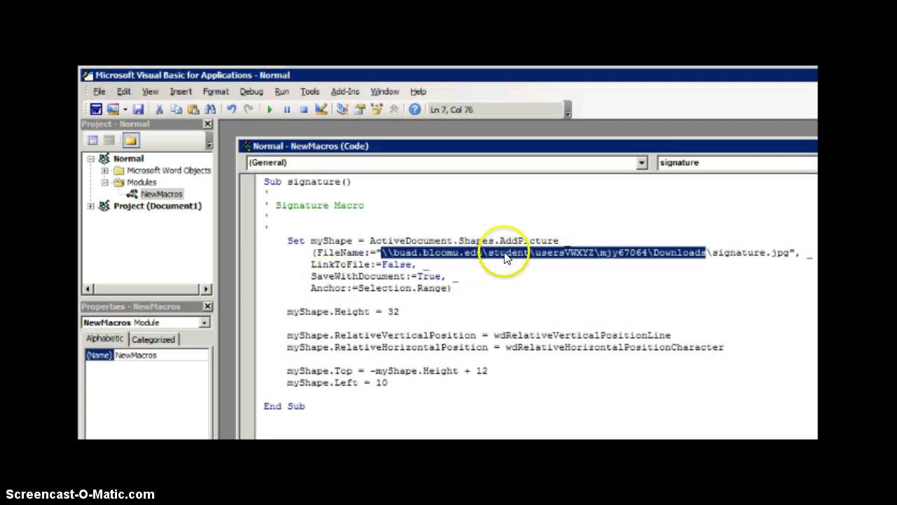
{"action": "left_click", "coordinate": [175, 440]}
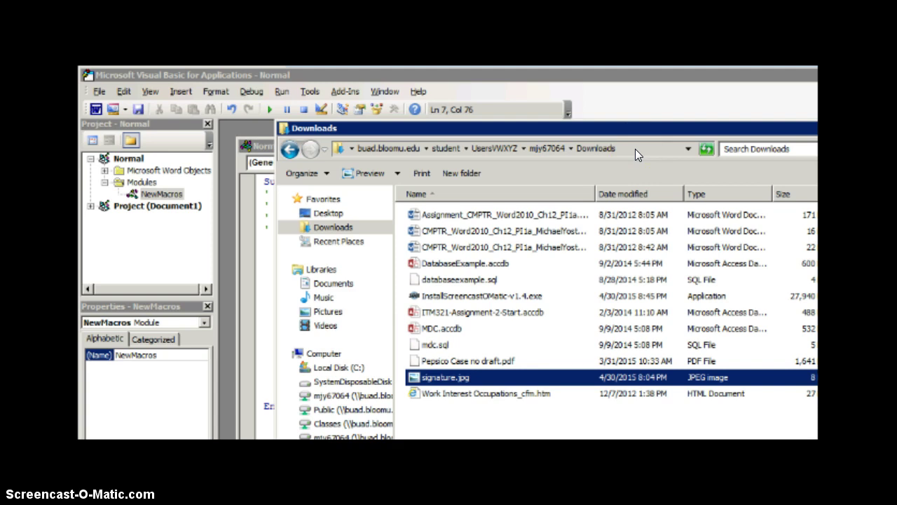
- Copy the Downloads folder's address as text and switch back to the VBA editor
{"action": "right_click", "coordinate": [635, 148]}
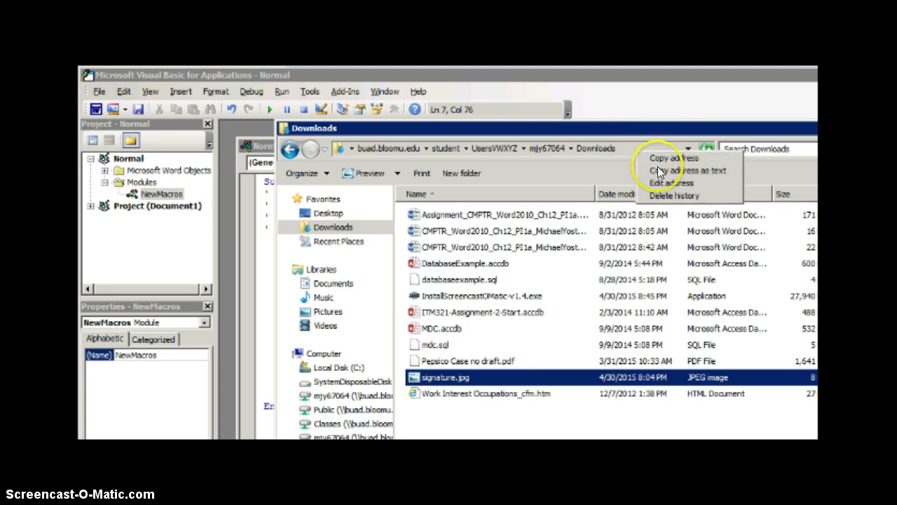
{"action": "left_click", "coordinate": [659, 172]}
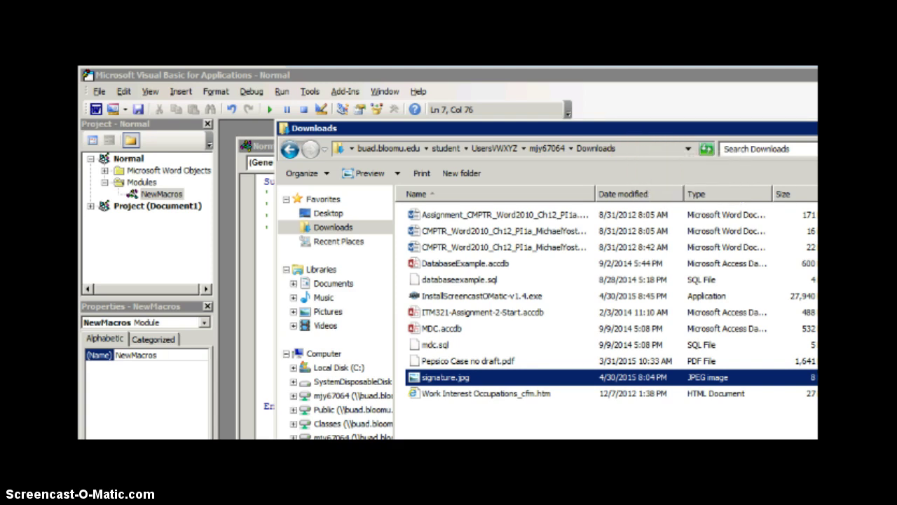
{"action": "key", "text": "alt+Tab"}
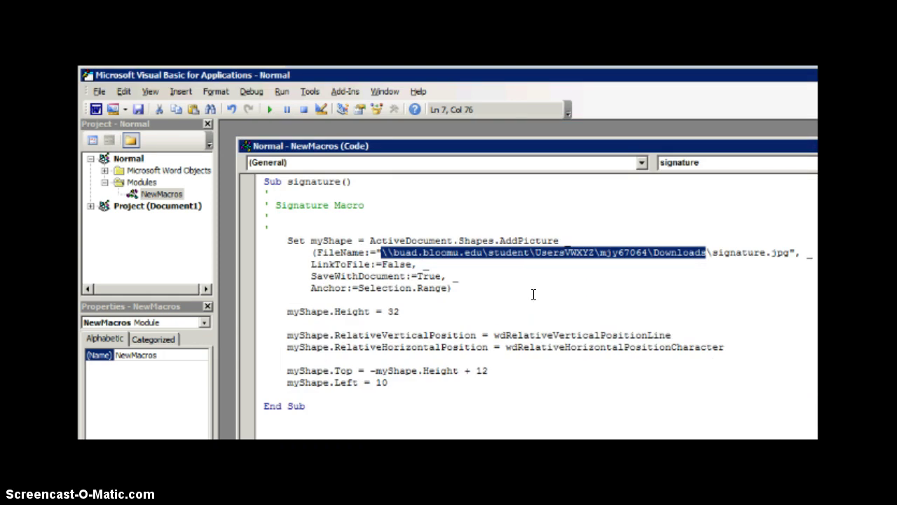
- Paste the Downloads path into FileName, save the macro in Normal, and close back to Word
{"action": "type", "text": "\\\\buad.bloomu.edu\\student\\UsersVWXYZ\\mjy67064\\Downloads"}
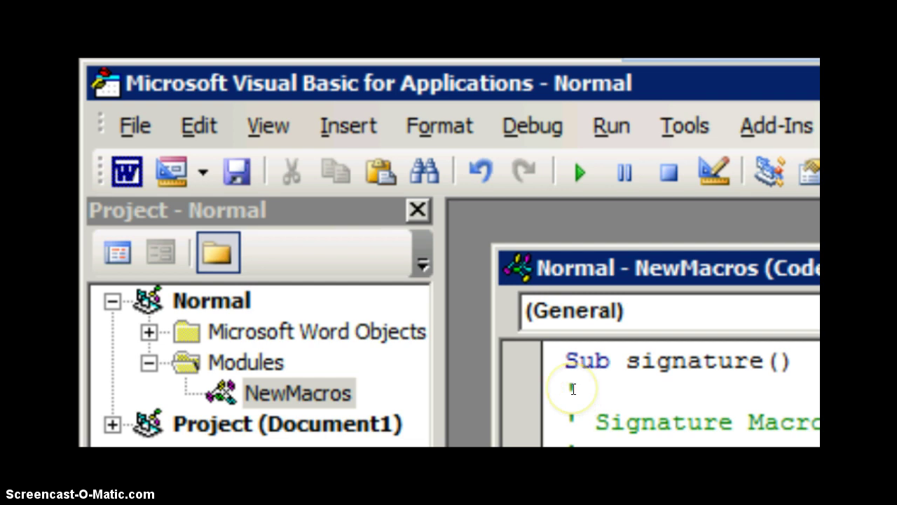
{"action": "left_click", "coordinate": [237, 171]}
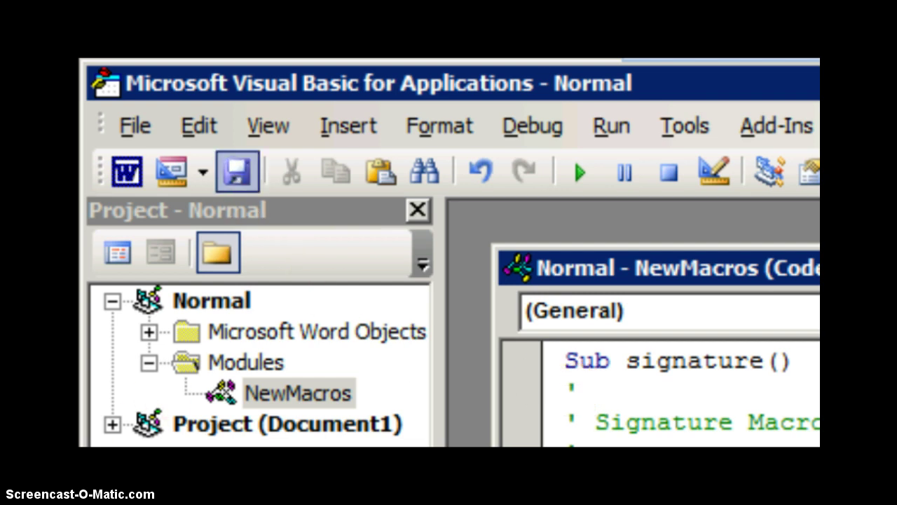
{"action": "left_click", "coordinate": [141, 121]}
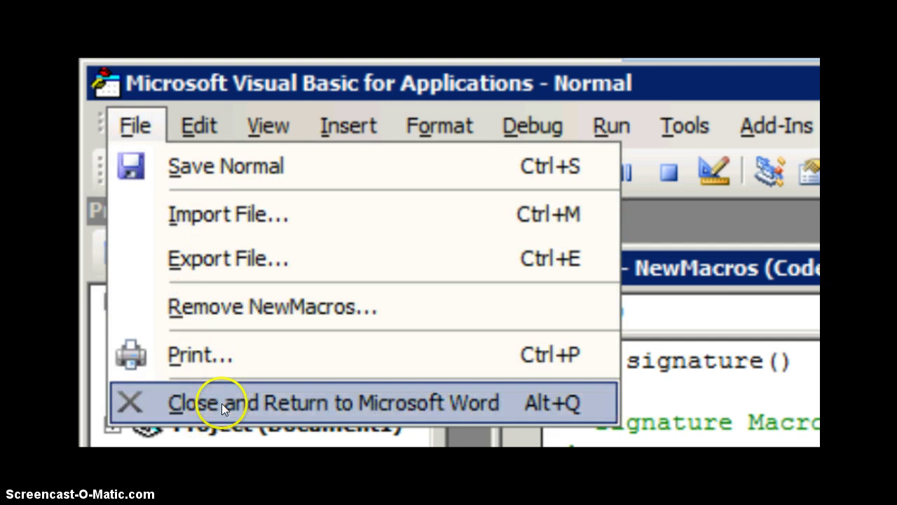
{"action": "left_click", "coordinate": [291, 399]}
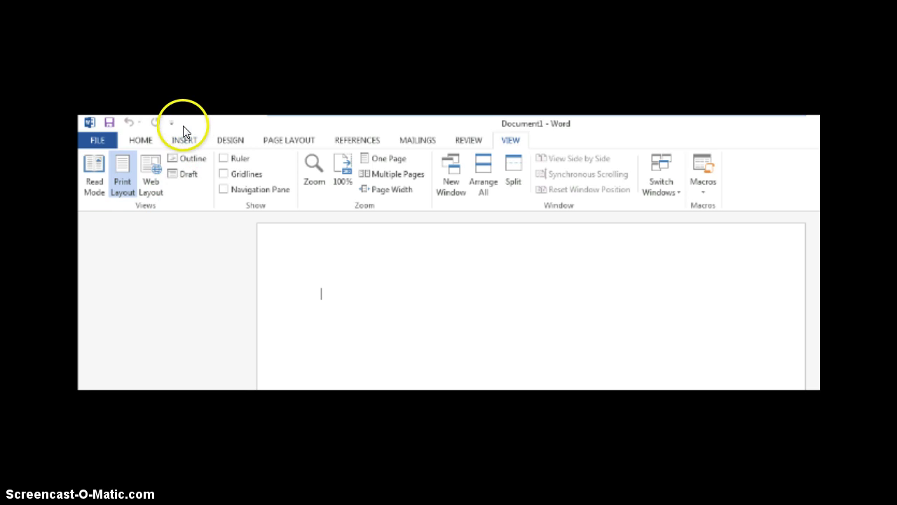
- Open Word Options at the Quick Access Toolbar page through More Commands
{"action": "left_click", "coordinate": [172, 125]}
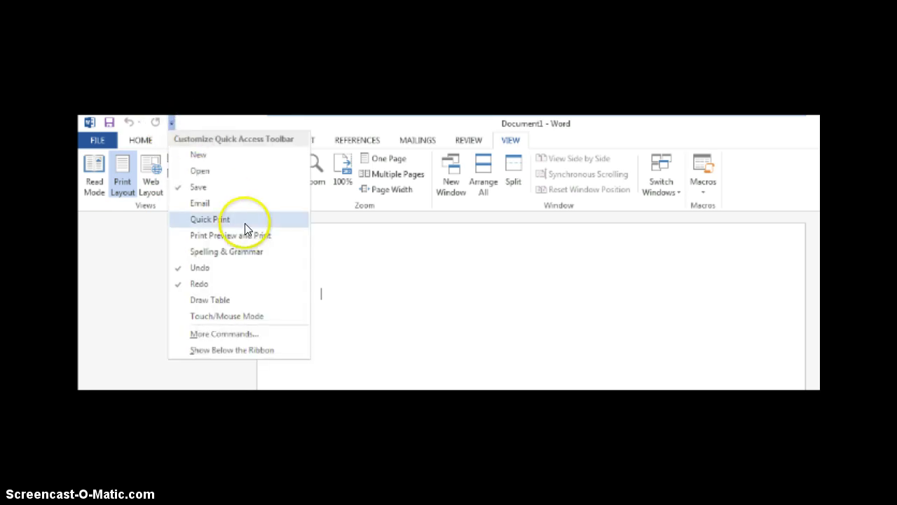
{"action": "left_click", "coordinate": [267, 336]}
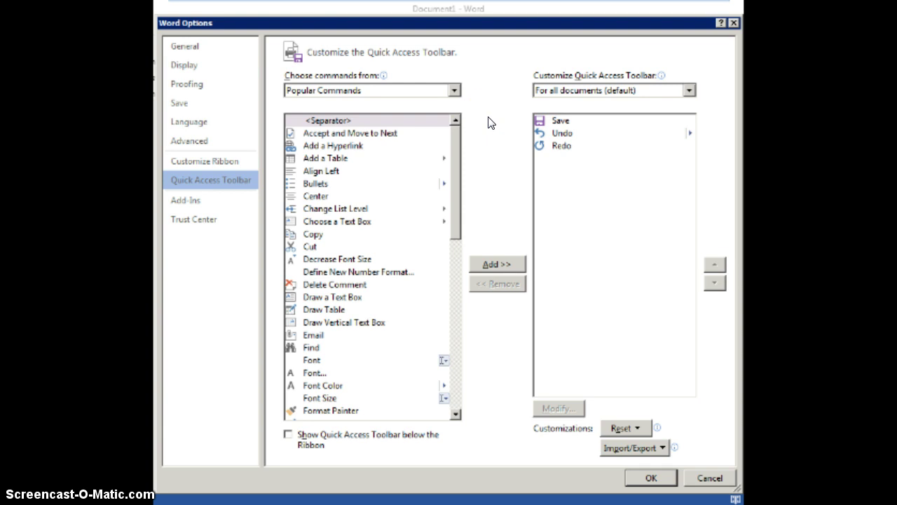
- List Macros, add Normal.NewMacros.signature to the Quick Access Toolbar, and confirm with OK
{"action": "left_click", "coordinate": [454, 91]}
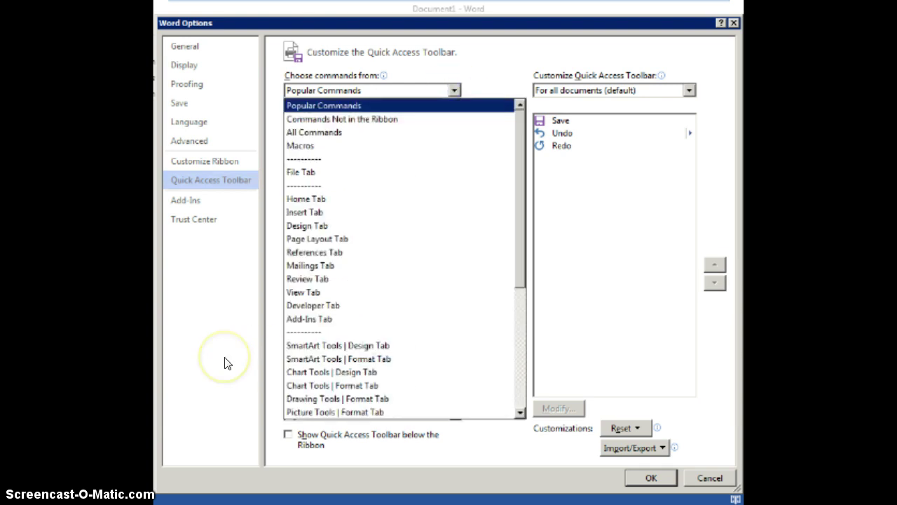
{"action": "left_click", "coordinate": [318, 145]}
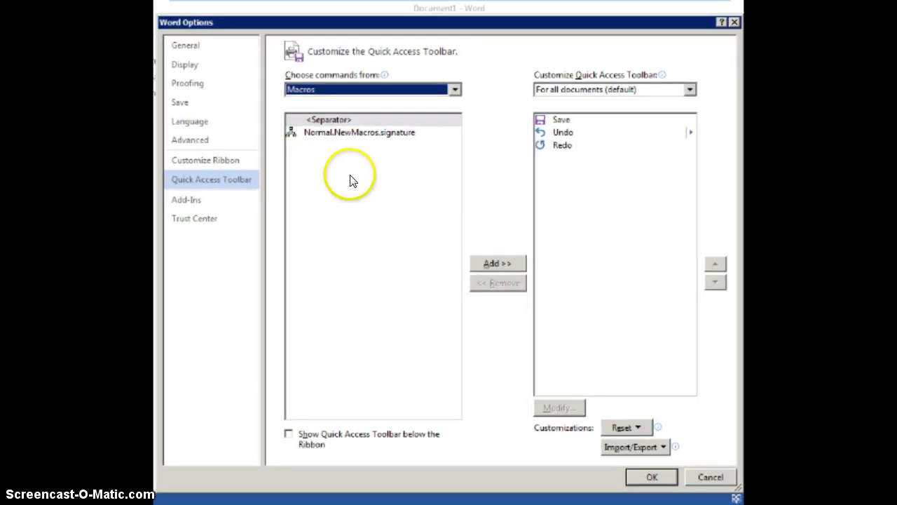
{"action": "left_click", "coordinate": [356, 133]}
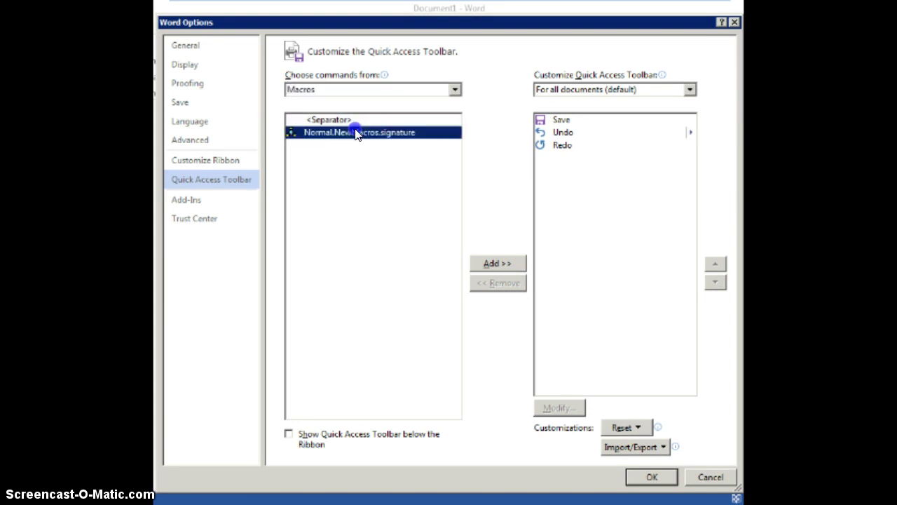
{"action": "left_click", "coordinate": [488, 263]}
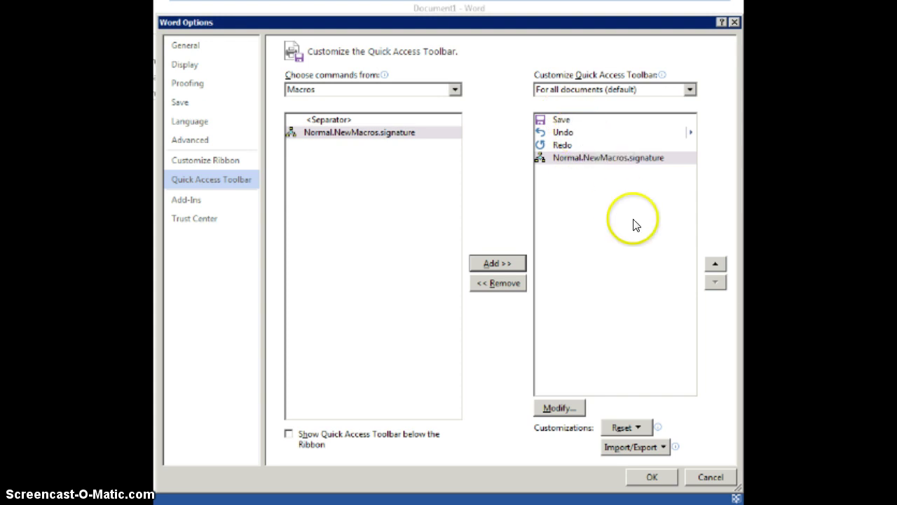
{"action": "left_click", "coordinate": [652, 476]}
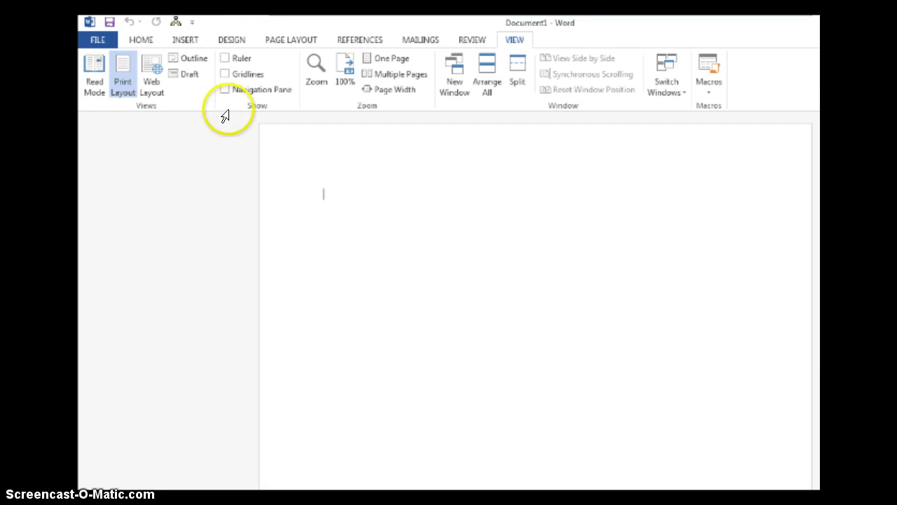
- Run the signature macro from its new toolbar button to insert the signature image
{"action": "left_click", "coordinate": [175, 23]}
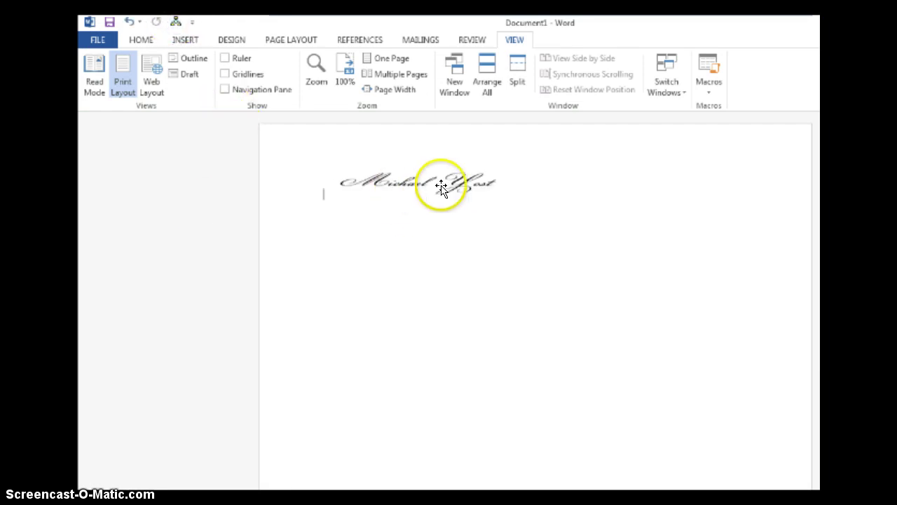
{"action": "left_click", "coordinate": [208, 412]}
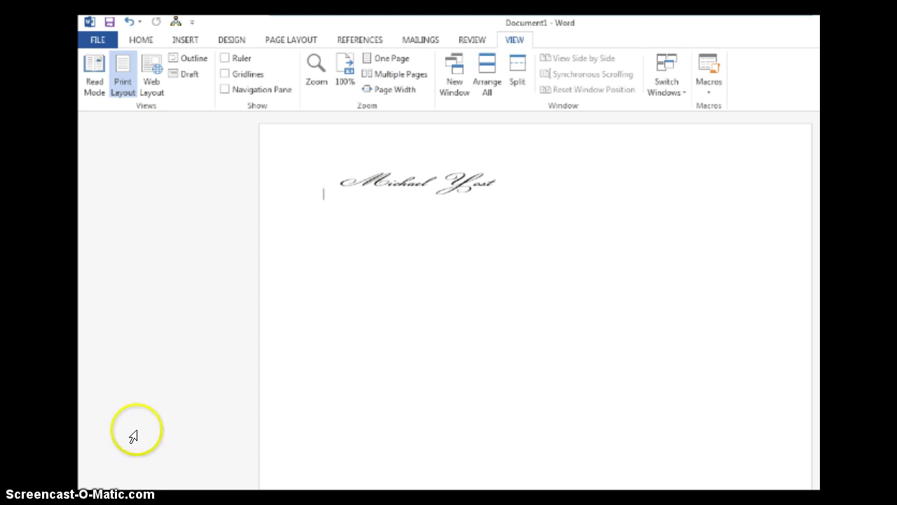
- Use Modify in Word Options to give the signature macro's toolbar button a new symbol
{"action": "left_click", "coordinate": [191, 24]}
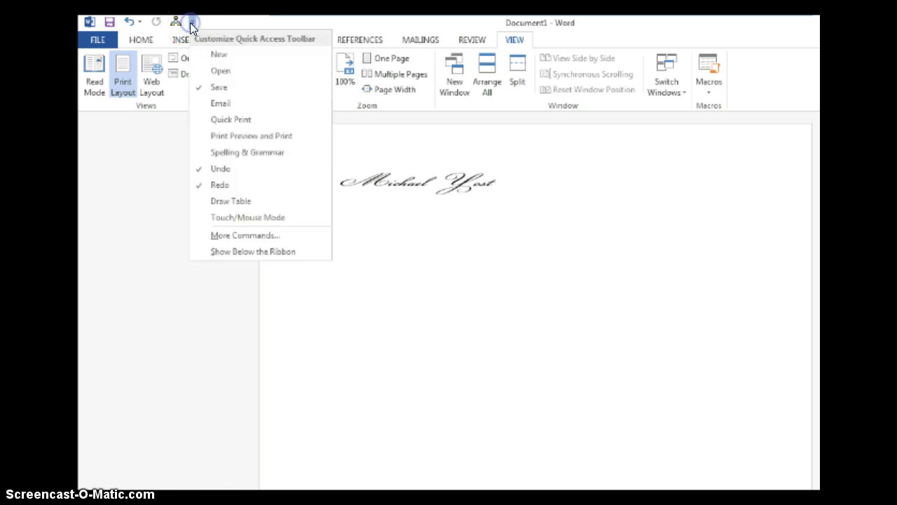
{"action": "left_click", "coordinate": [221, 235]}
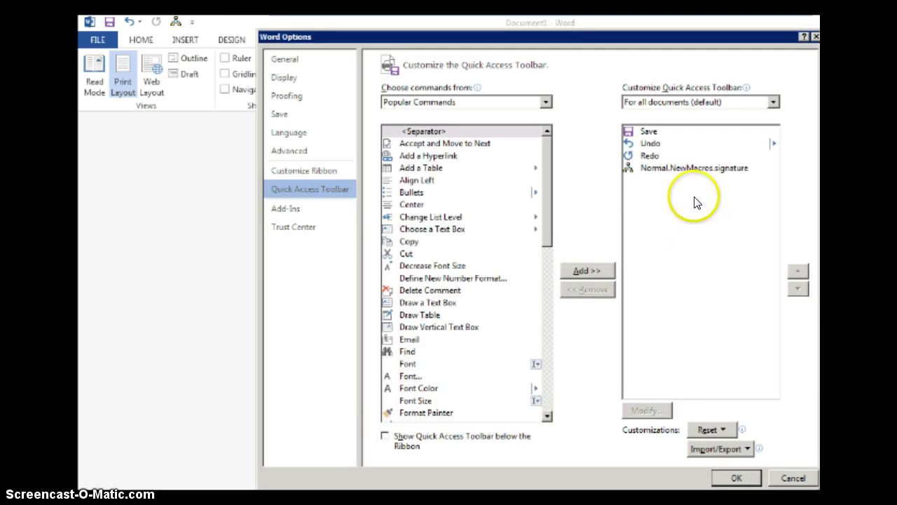
{"action": "left_click", "coordinate": [655, 170]}
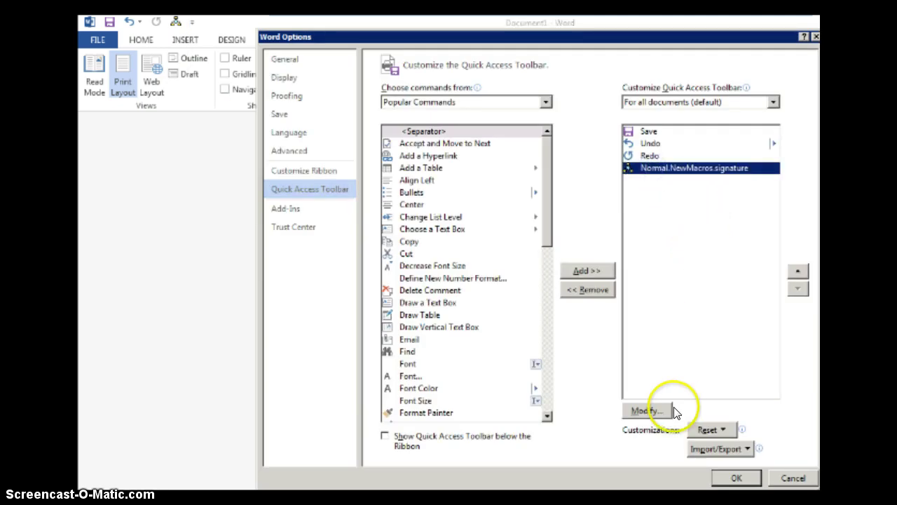
{"action": "left_click", "coordinate": [639, 411]}
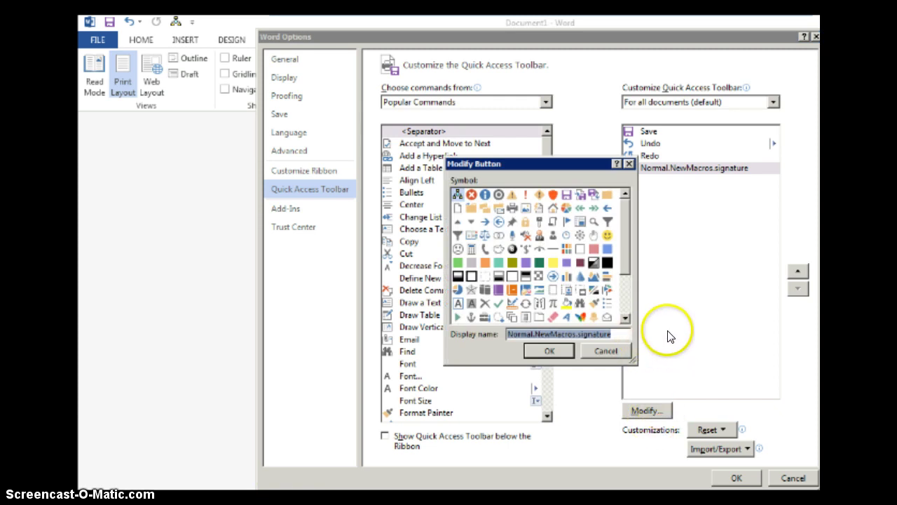
{"action": "left_click", "coordinate": [551, 221]}
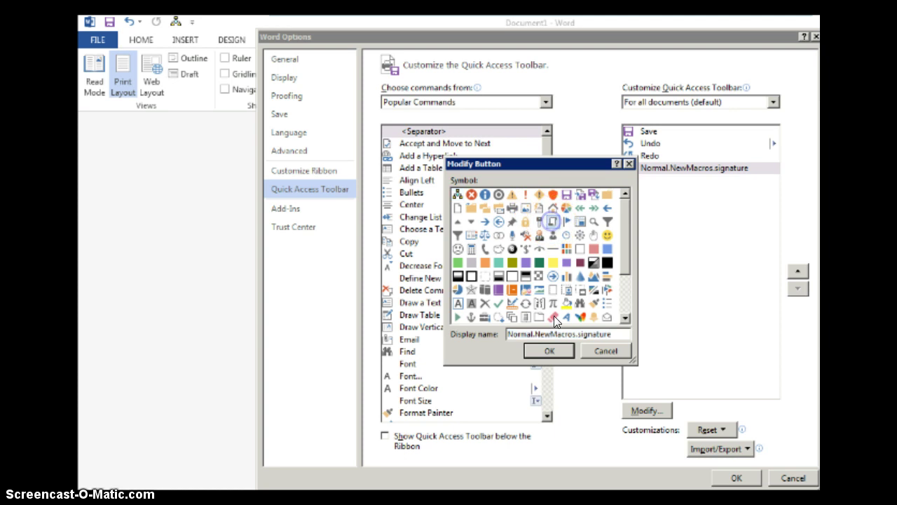
{"action": "left_click", "coordinate": [547, 350]}
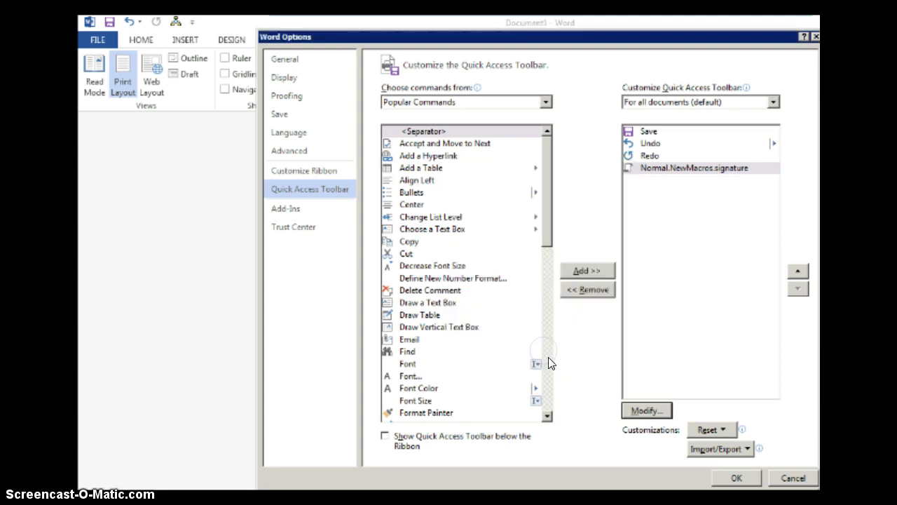
{"action": "left_click", "coordinate": [735, 478]}
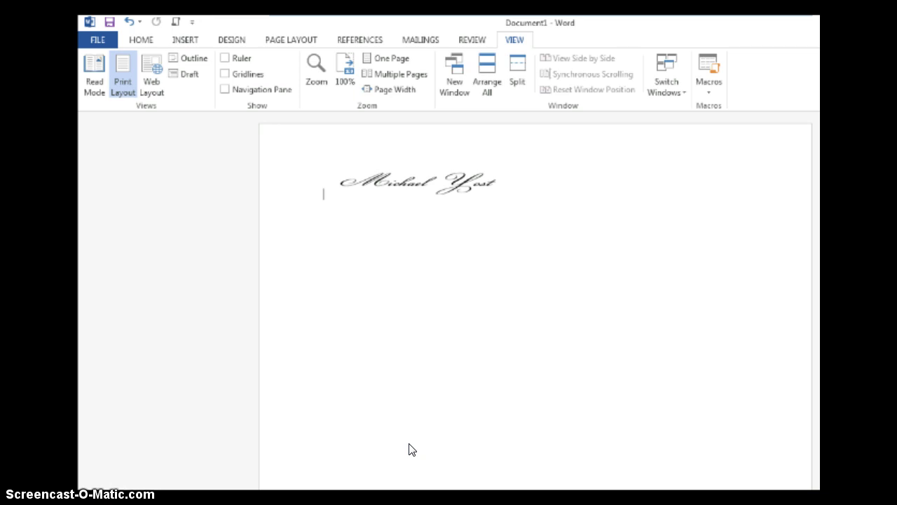
{"action": "left_click", "coordinate": [599, 387]}
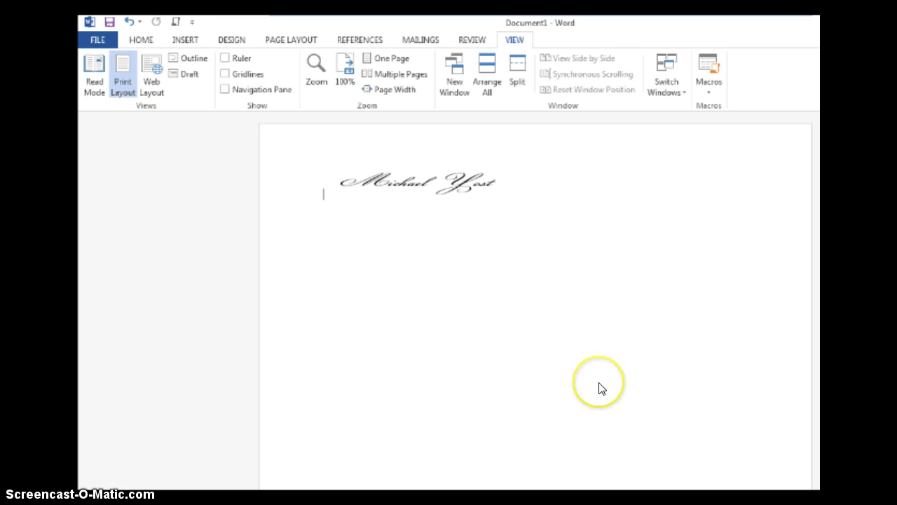